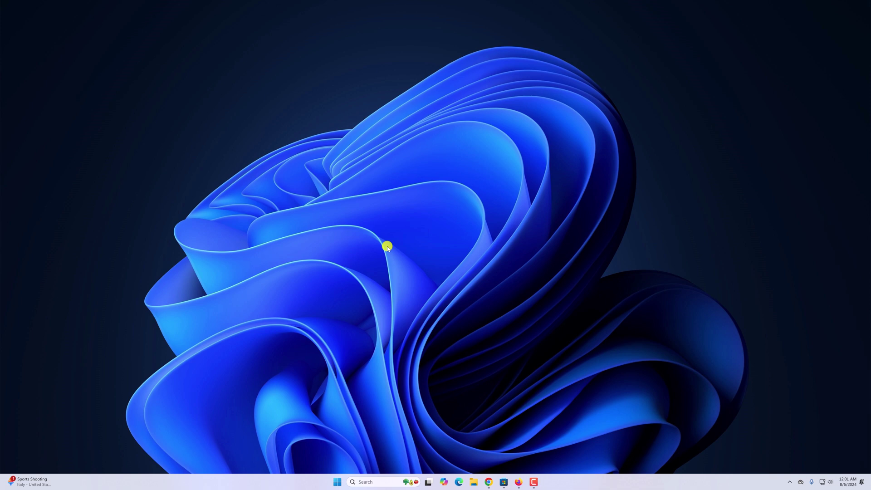
# Bring up the thecoderworld.com Firefox window and open the menu's Help submenu
pyautogui.click(519, 483)
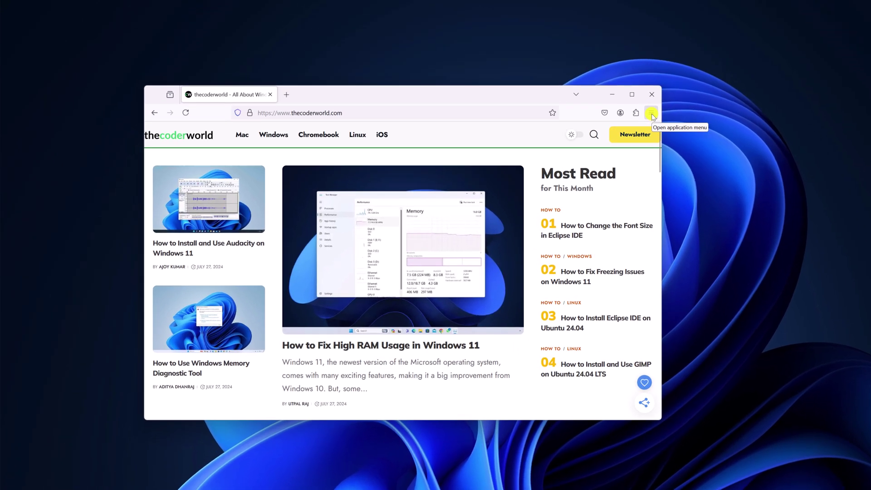
pyautogui.click(513, 89)
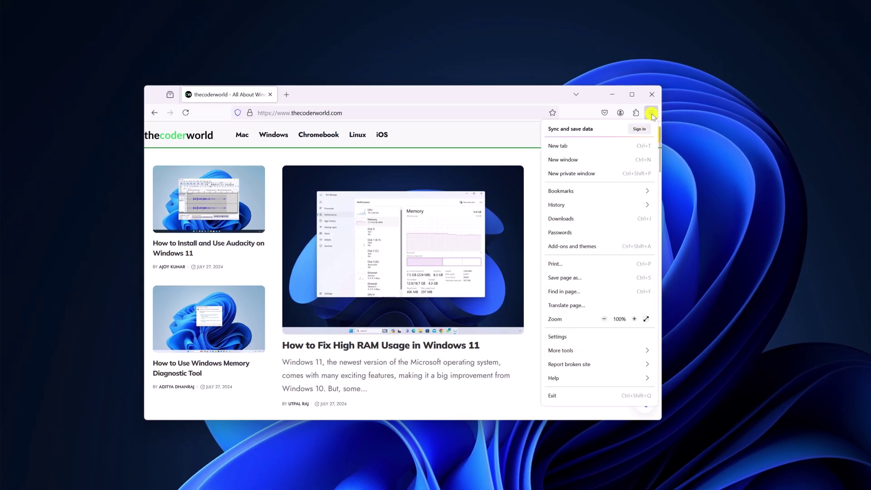
pyautogui.click(595, 379)
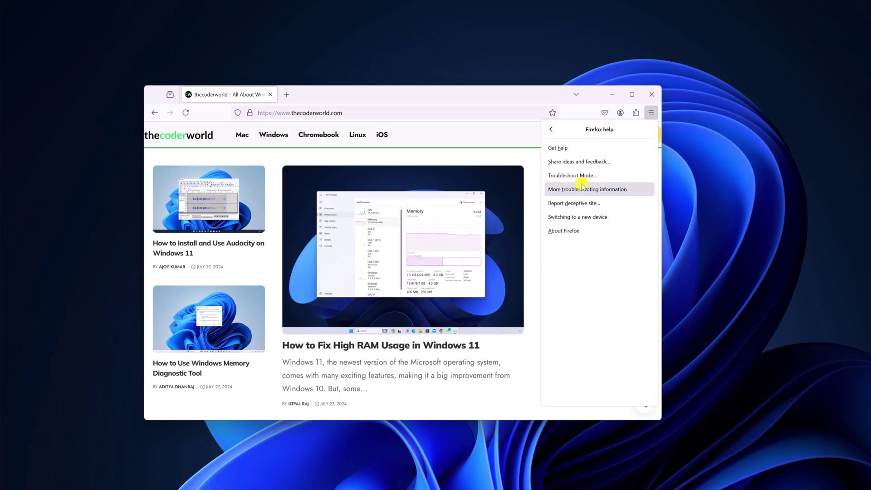
# Open More troubleshooting information and start Refresh Firefox from the about:support page
pyautogui.click(617, 193)
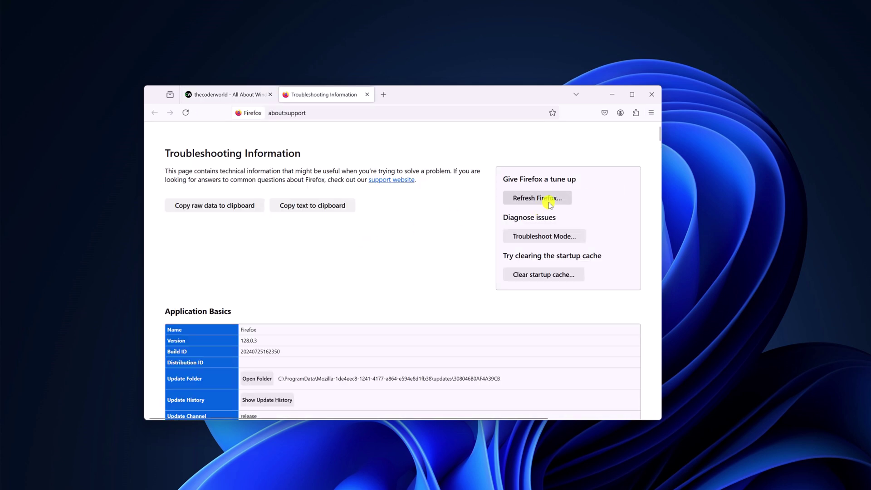
pyautogui.click(550, 201)
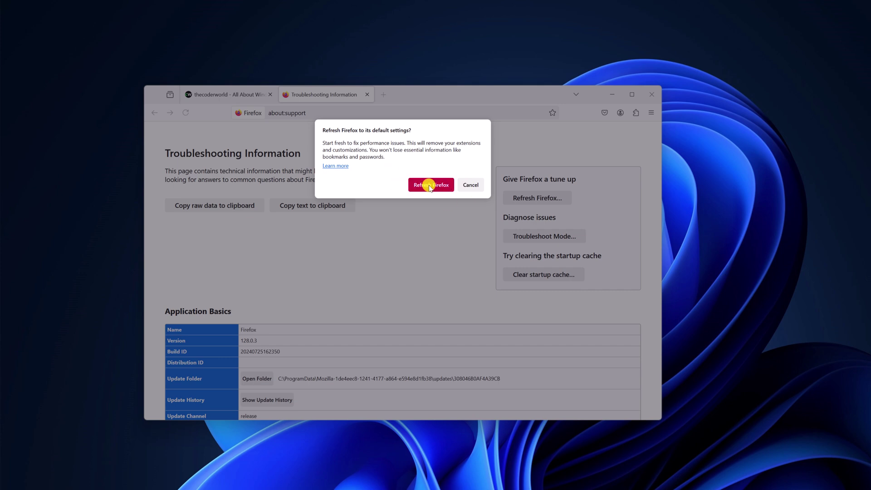
# Confirm Refresh Firefox and dismiss the Data Imported Successfully window with Done
pyautogui.click(429, 185)
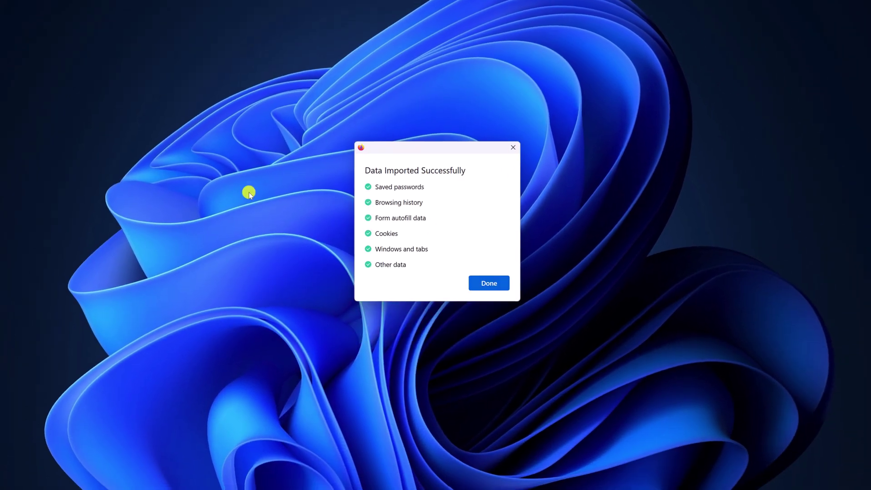
pyautogui.click(489, 284)
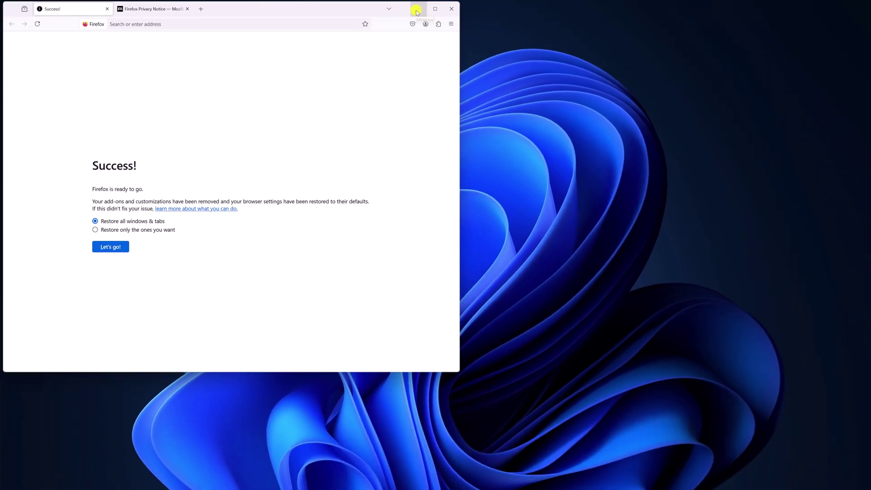
# Minimize the refreshed Firefox window to show the desktop
pyautogui.click(416, 10)
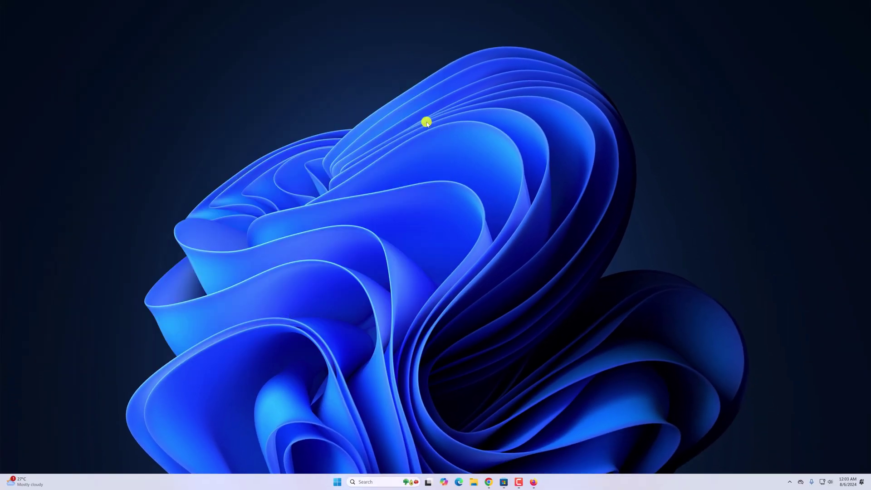